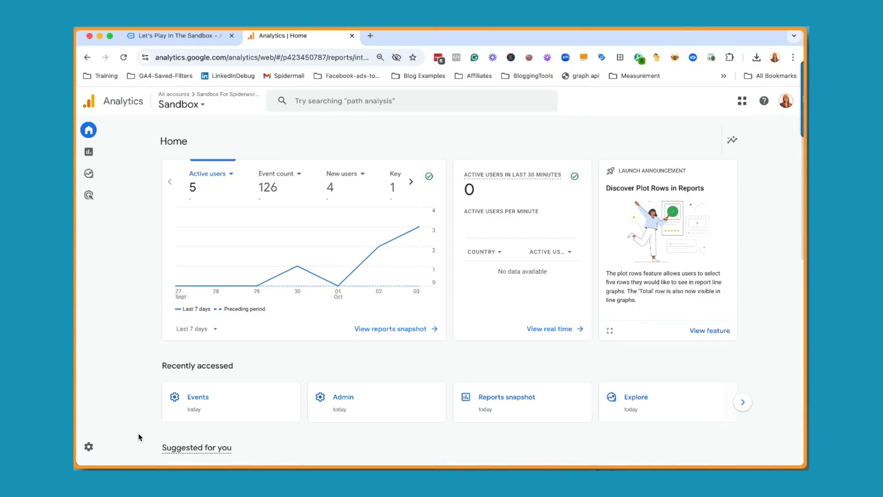
Open the list of customised events from the Sandbox property's Events settings in Admin.
left_click(89, 447)
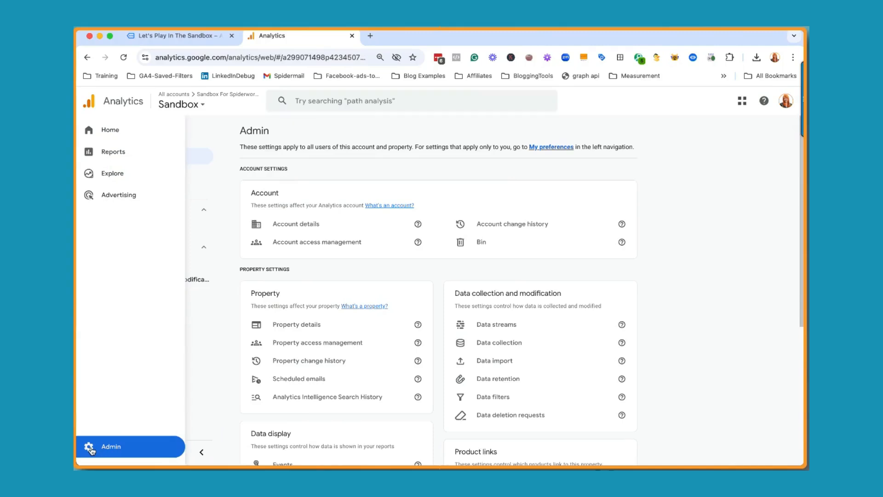
scroll(383, 315, "down", 2)
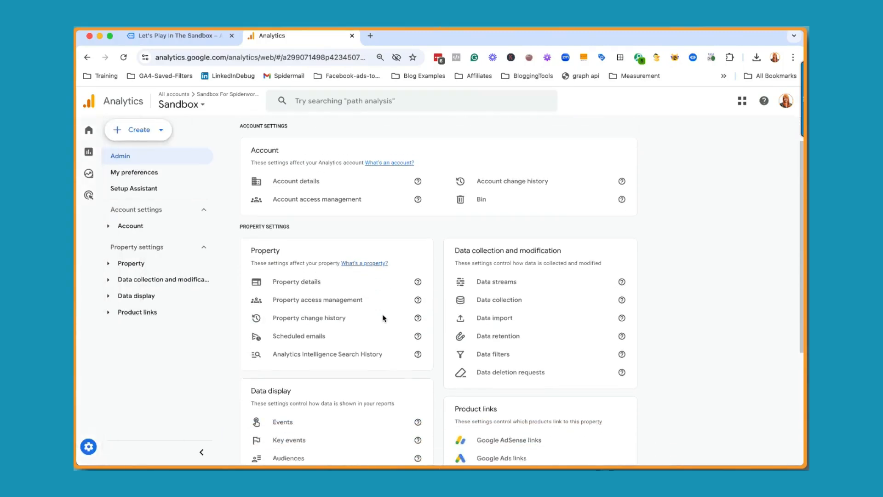
scroll(382, 315, "down", 2)
left_click(308, 388)
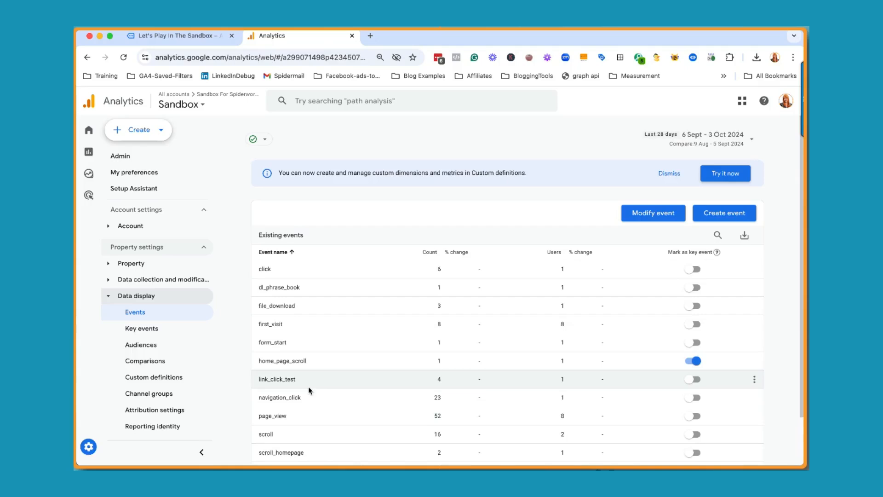
left_click(715, 217)
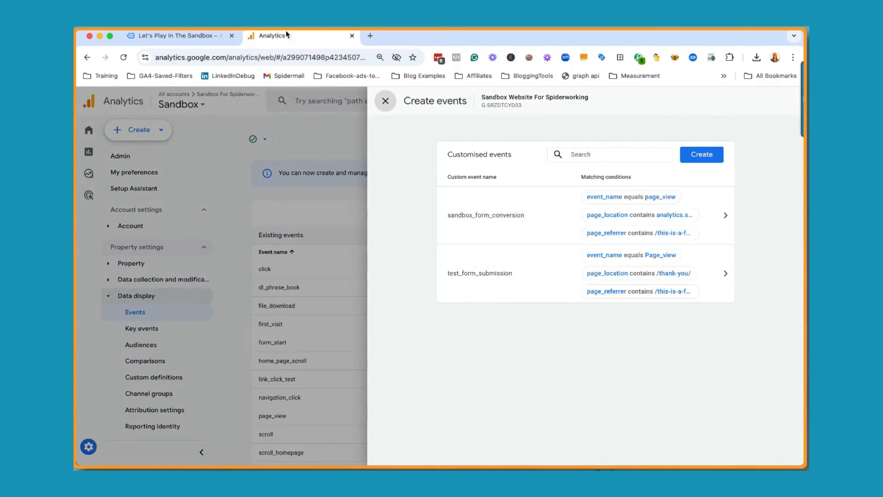
Look up the address of the website's Thank you page, and return to the customised events in Analytics.
left_click(186, 36)
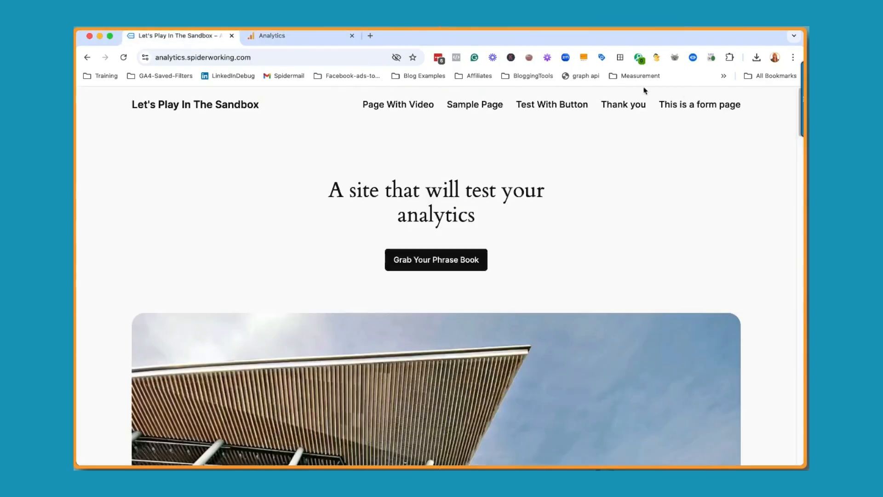
left_click(630, 106)
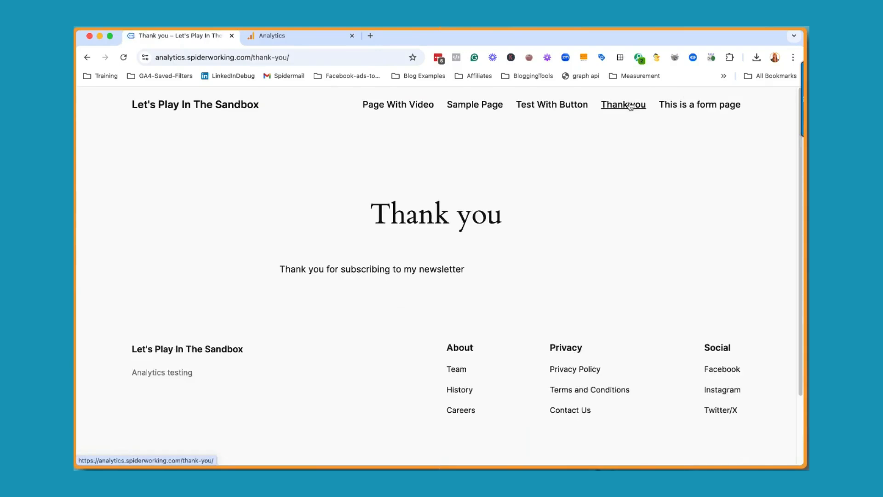
left_click(300, 57)
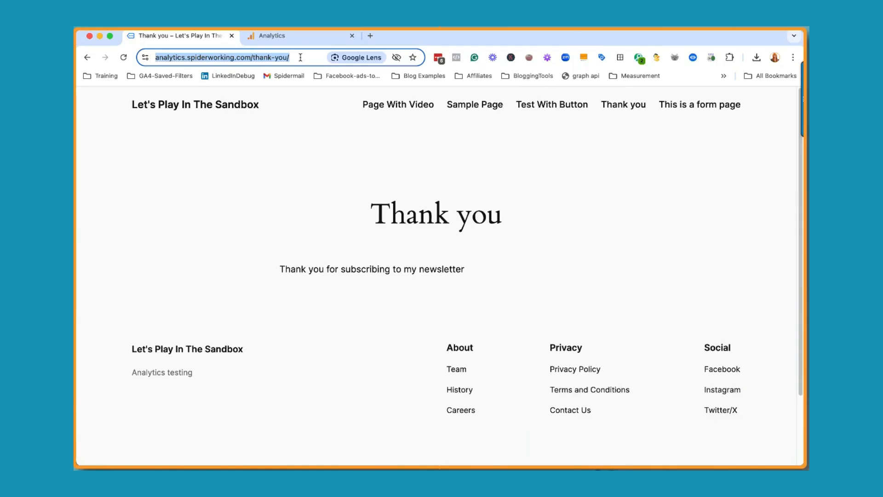
left_click(302, 36)
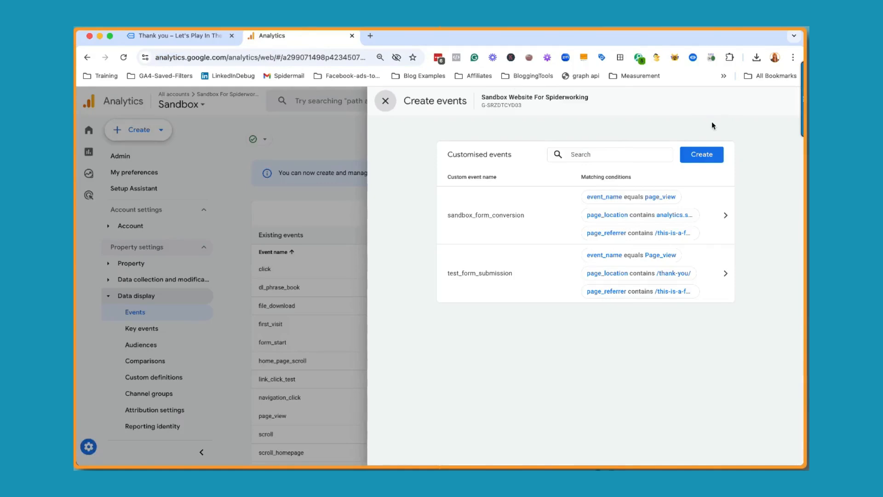
Start a new custom event named test_page_view_thank_you with the matching condition event_name equals page_view.
left_click(703, 157)
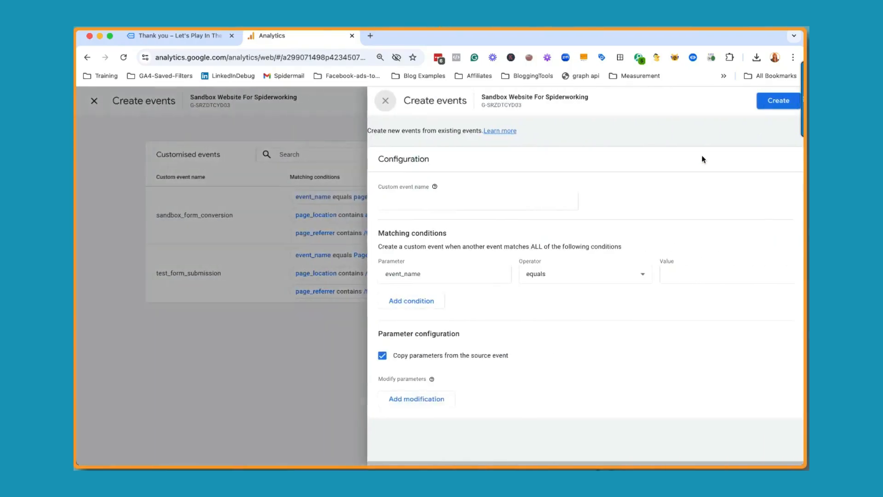
left_click(498, 199)
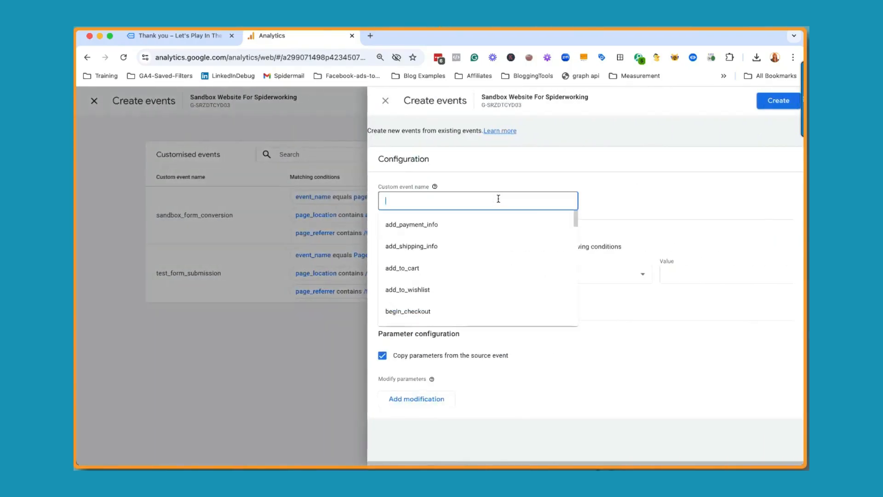
type("test")
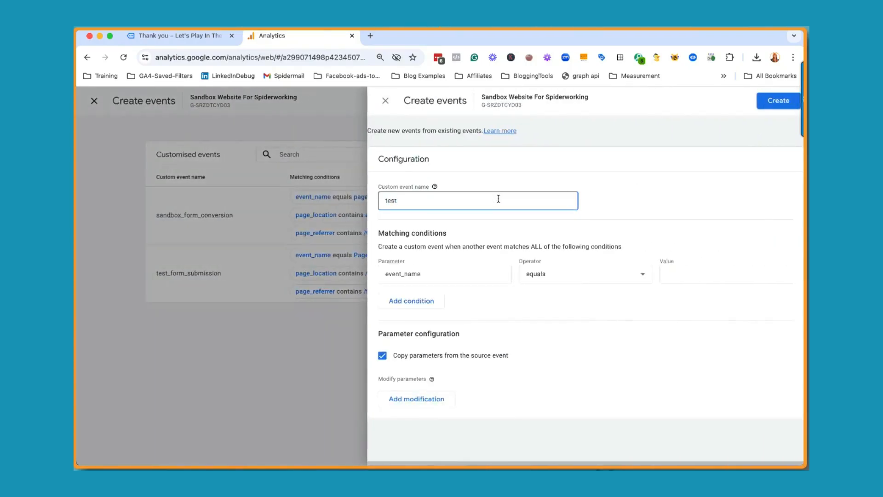
type("_page_view_thank_you")
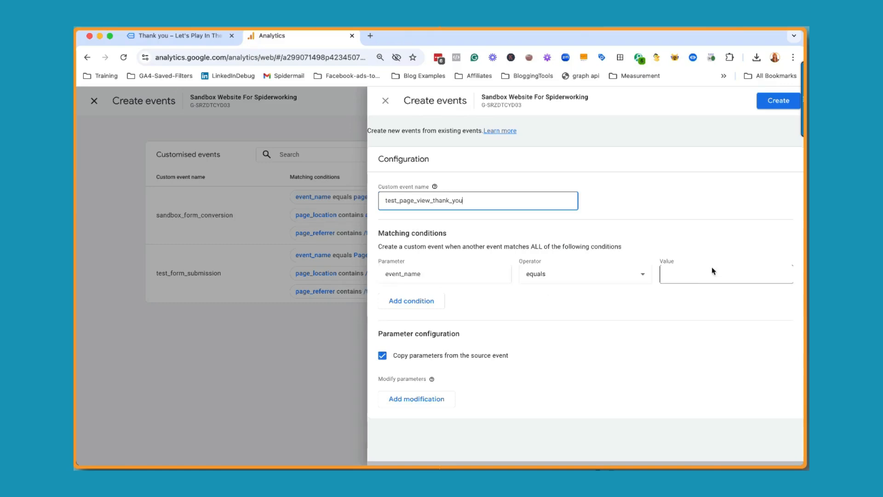
left_click(691, 276)
type("page_view")
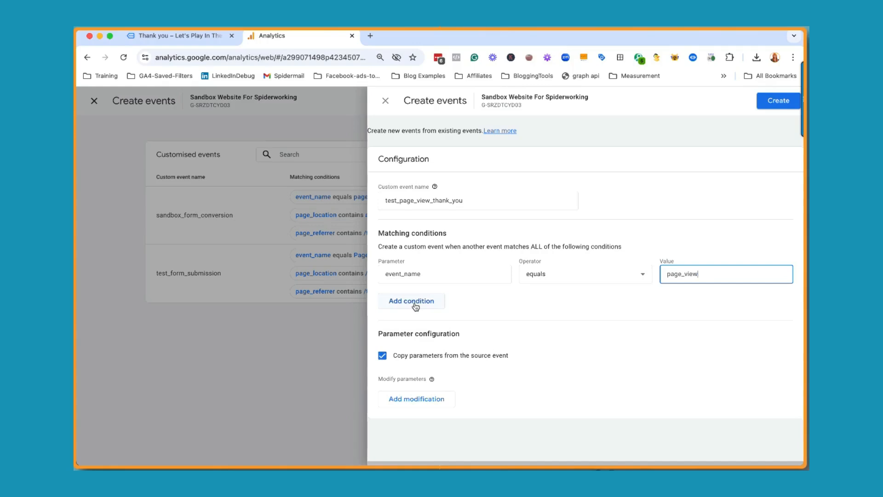
Add a second matching condition using the page_location parameter with the contains operator.
left_click(416, 304)
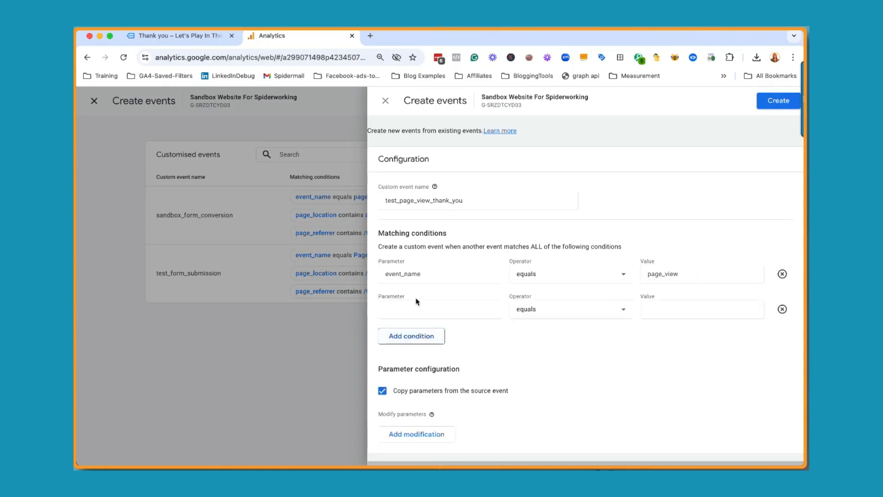
left_click(408, 312)
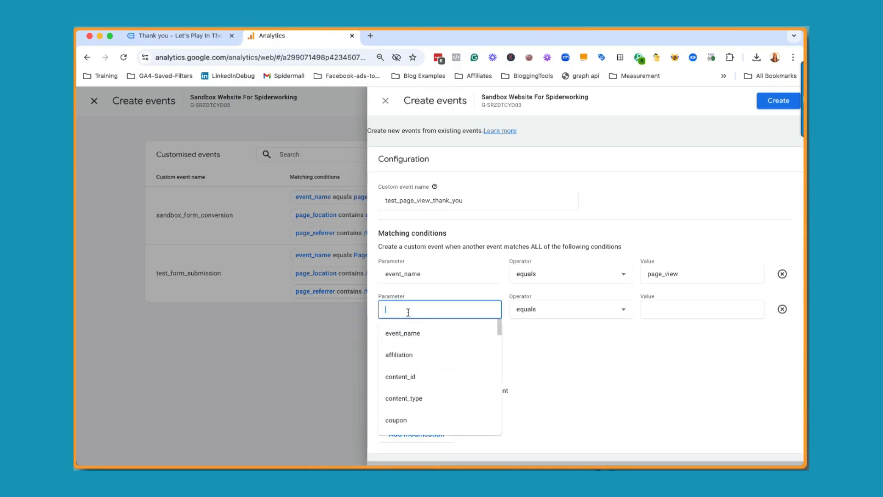
type("pag")
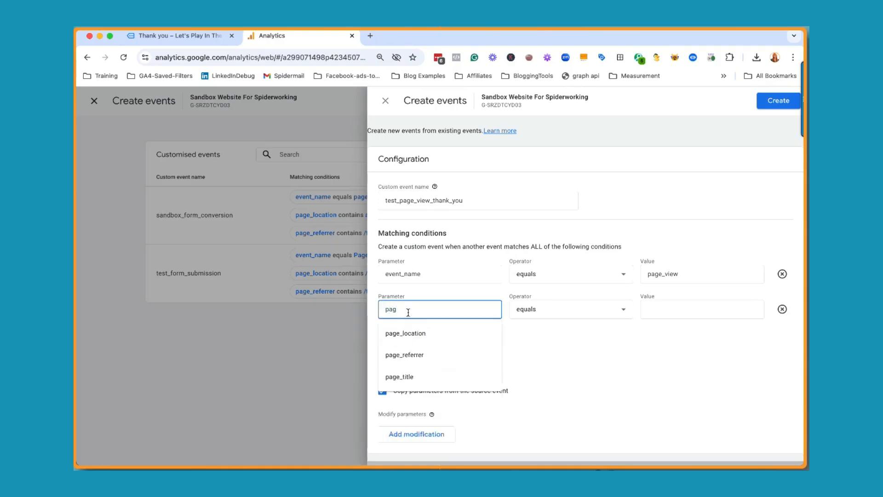
left_click(430, 335)
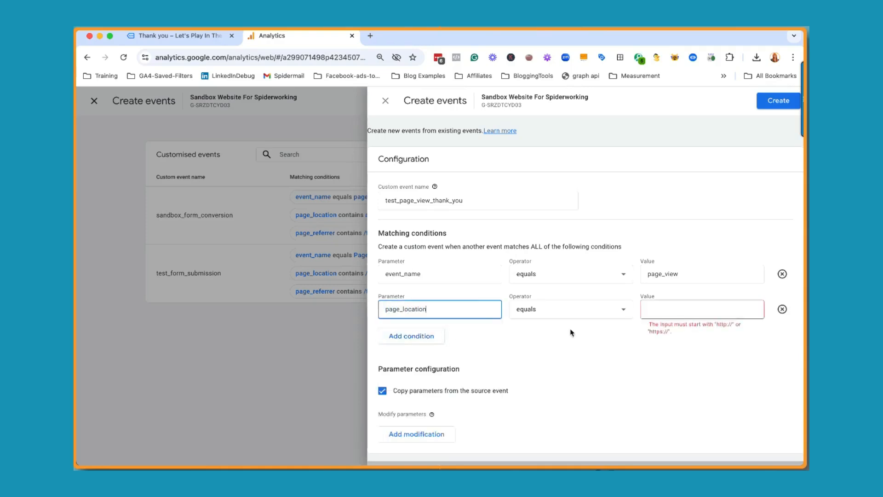
left_click(541, 314)
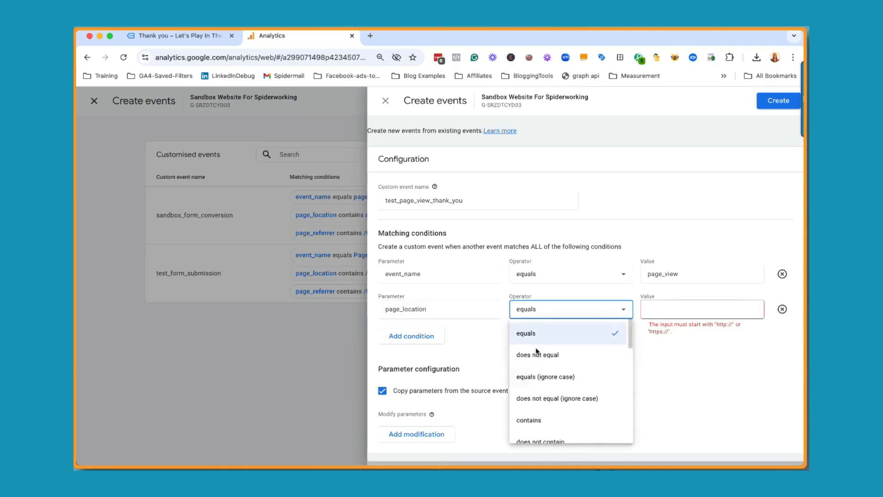
left_click(534, 418)
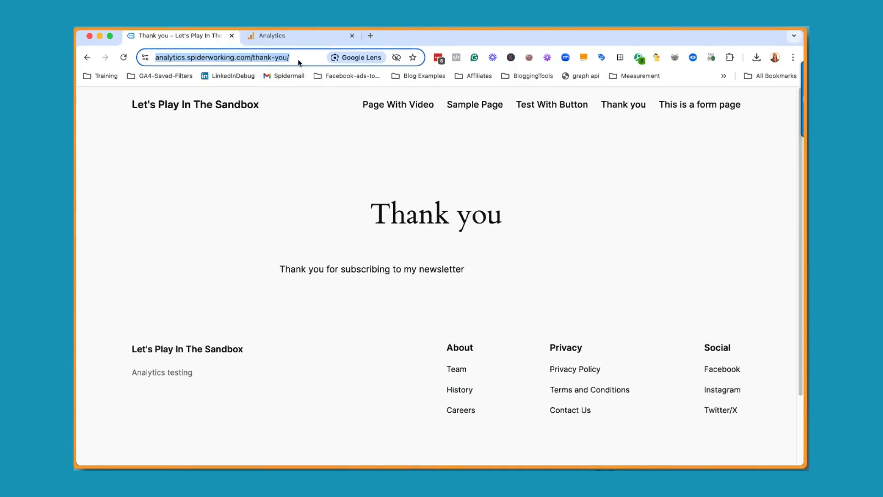
Copy /thank-you/ from the Thank you page's address as the page_location value, and create the event.
left_click(299, 63)
left_click(276, 57)
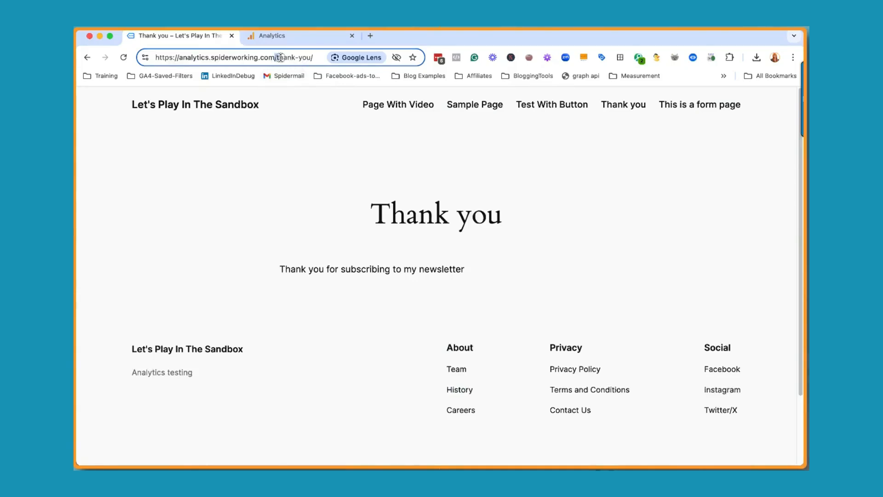
left_click_drag(275, 57, 312, 61)
left_click(308, 38)
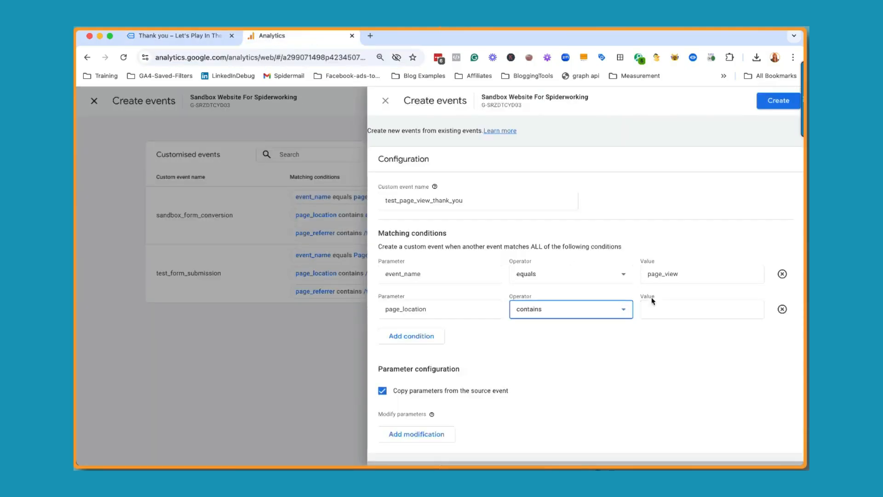
left_click(657, 310)
type("/thank-you/")
left_click(619, 335)
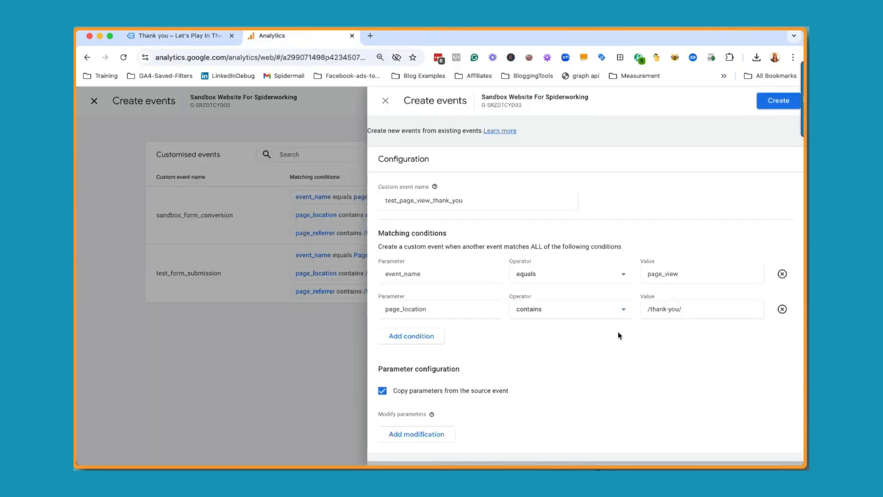
left_click(772, 102)
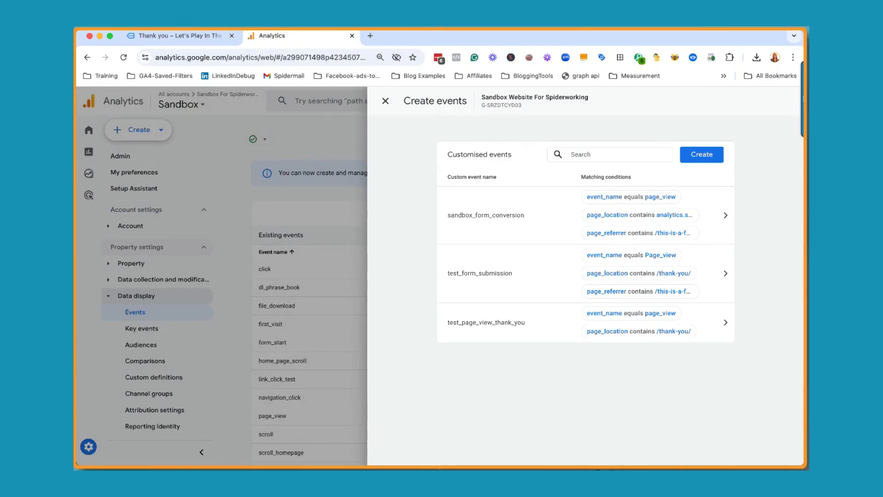
Open the website's form page and connect Tag Assistant to it, including the debug signal in the URL.
left_click(167, 35)
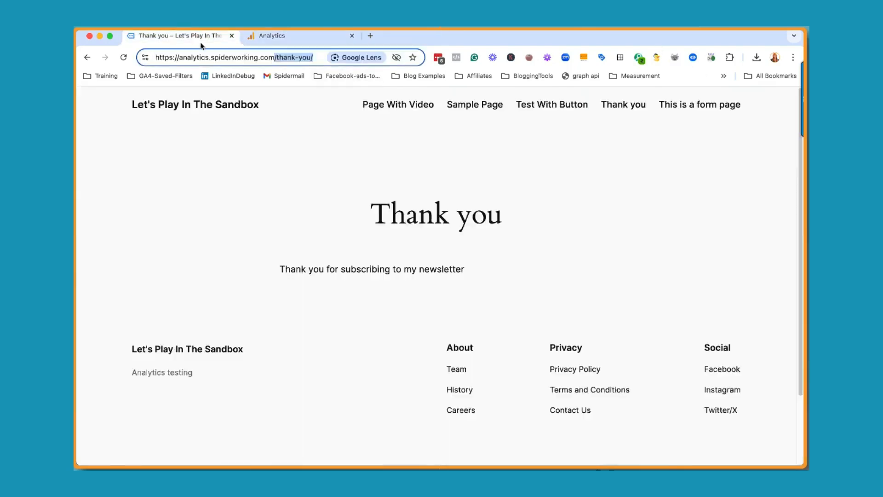
left_click(699, 105)
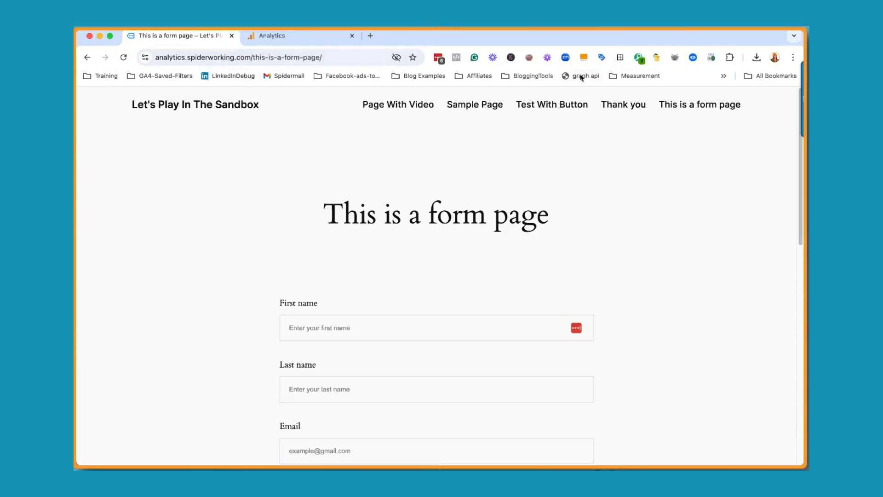
left_click(603, 58)
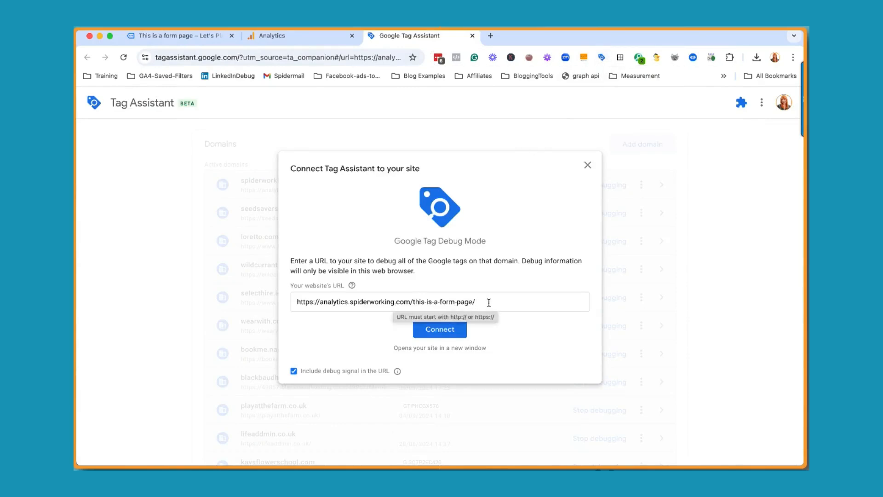
left_click(450, 333)
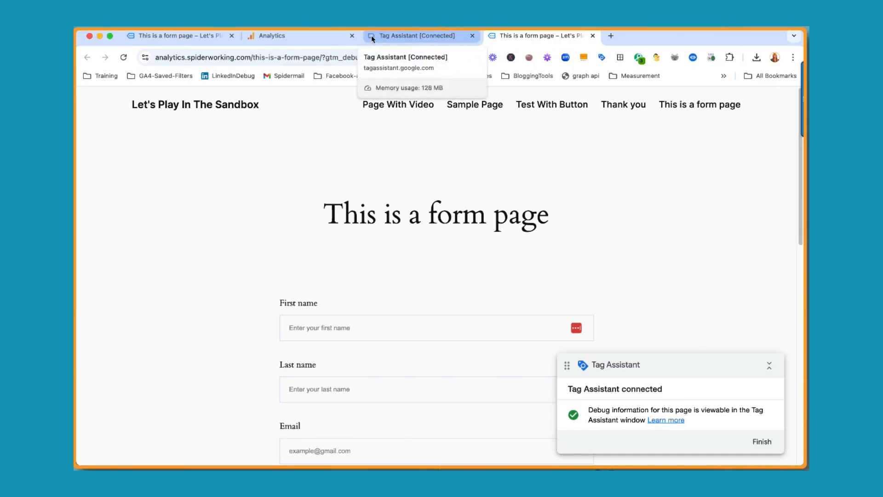
left_click(391, 41)
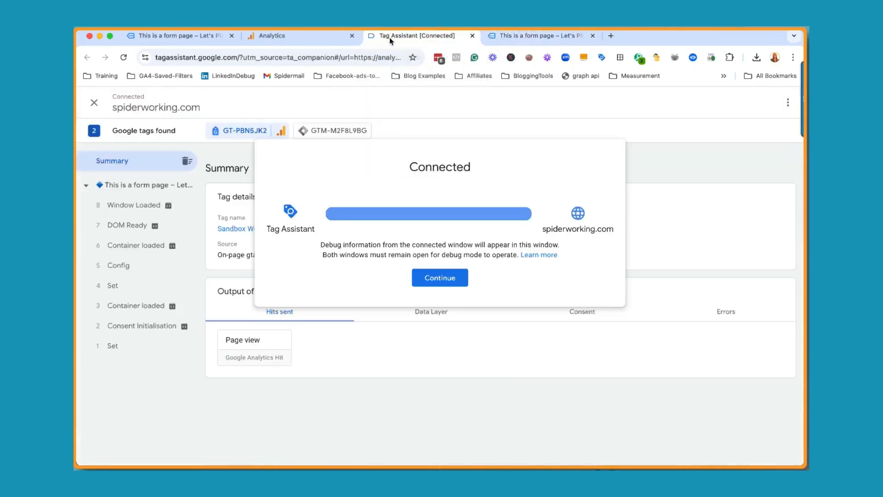
left_click(436, 278)
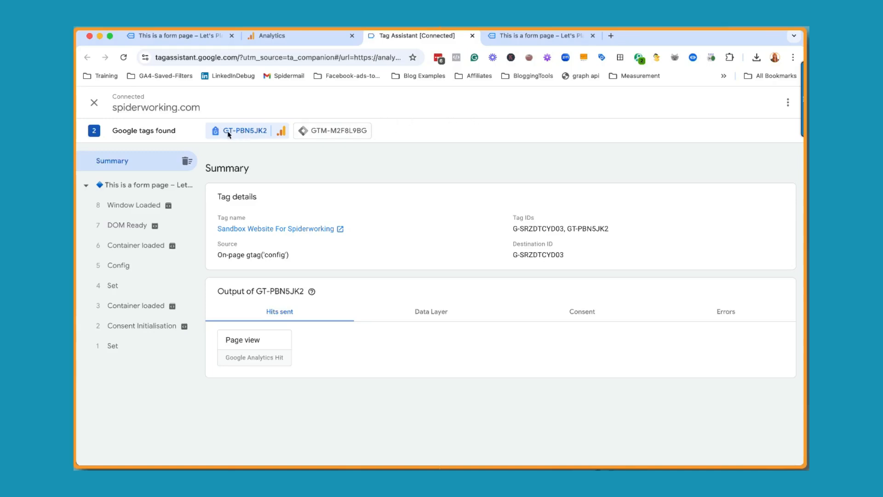
mouse_move(308, 297)
Visit the Thank you page in the debugged site window and check the hits sent in Tag Assistant.
left_click(548, 37)
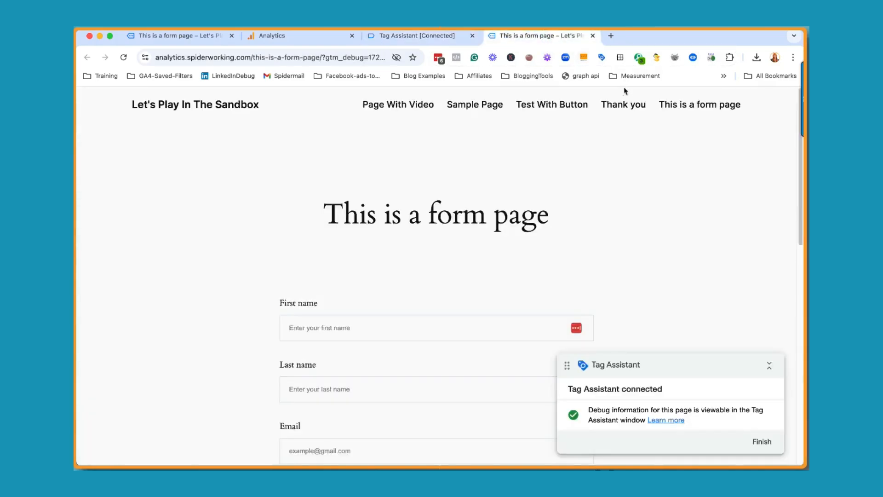
scroll(495, 350, "down", 6)
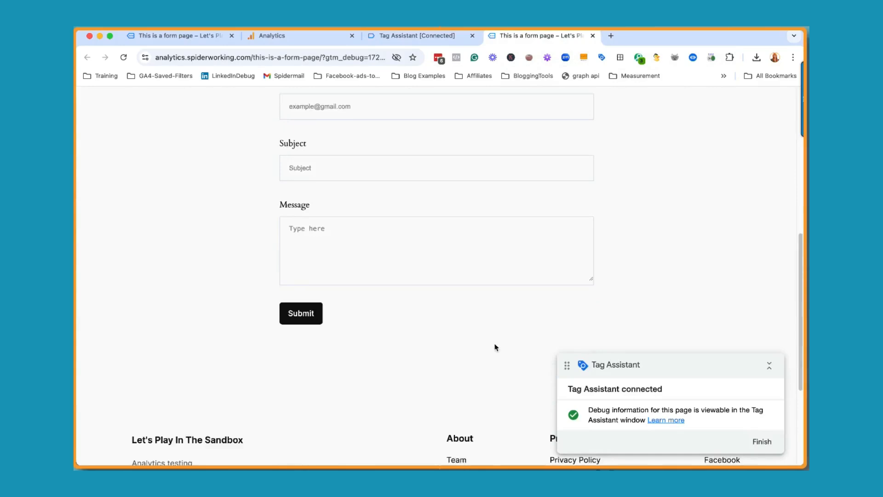
scroll(496, 348, "up", 7)
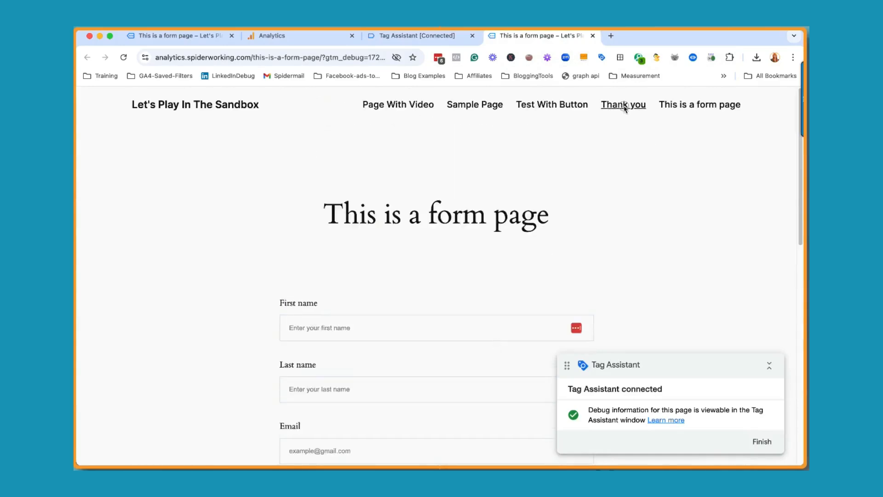
left_click(629, 104)
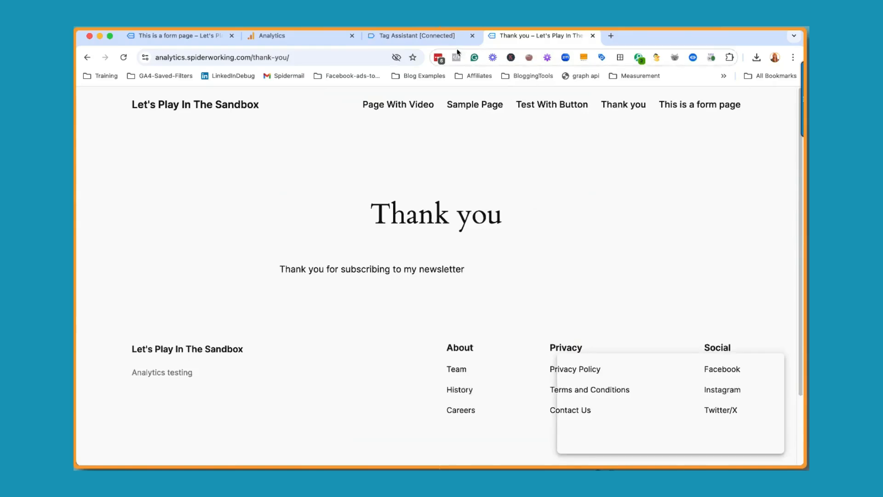
left_click(432, 35)
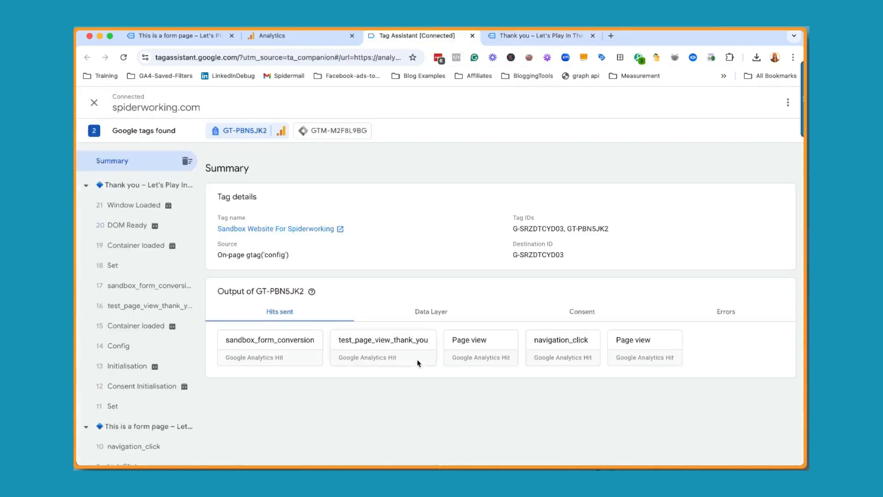